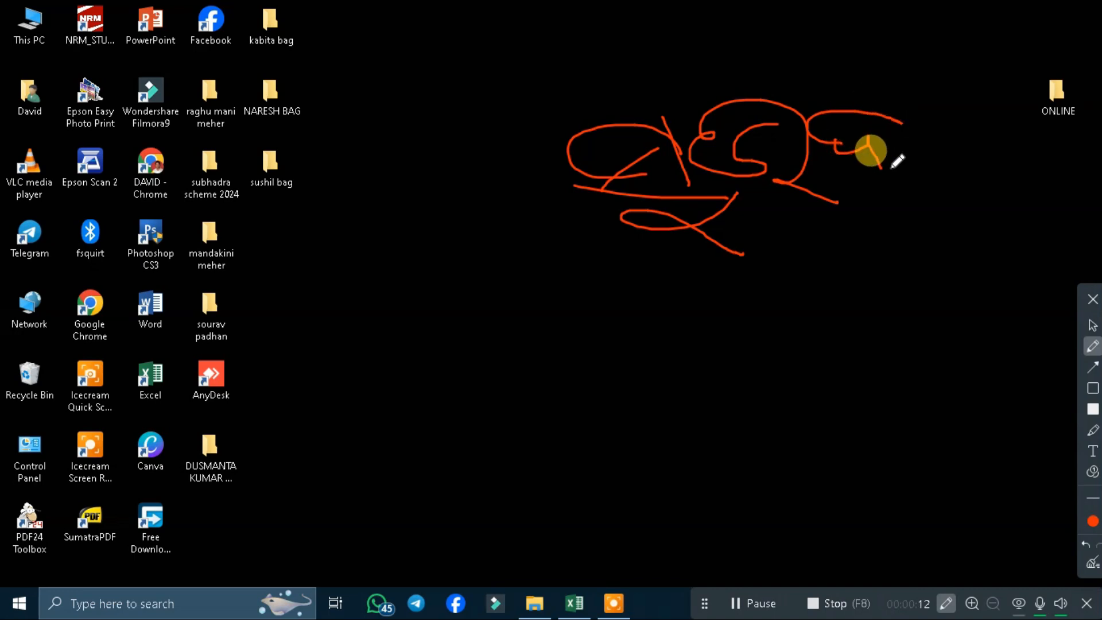
# Step: Handwrite and circle red notes over the desktop with the screen pen, clear them and leave drawing mode
pyautogui.moveTo(917, 98)
pyautogui.mouseDown()
pyautogui.moveTo(925, 106)
pyautogui.moveTo(804, 316)
pyautogui.moveTo(496, 183)
pyautogui.moveTo(685, 46)
pyautogui.moveTo(912, 105)
pyautogui.mouseUp()
pyautogui.moveTo(835, 65); pyautogui.dragTo(971, 33)
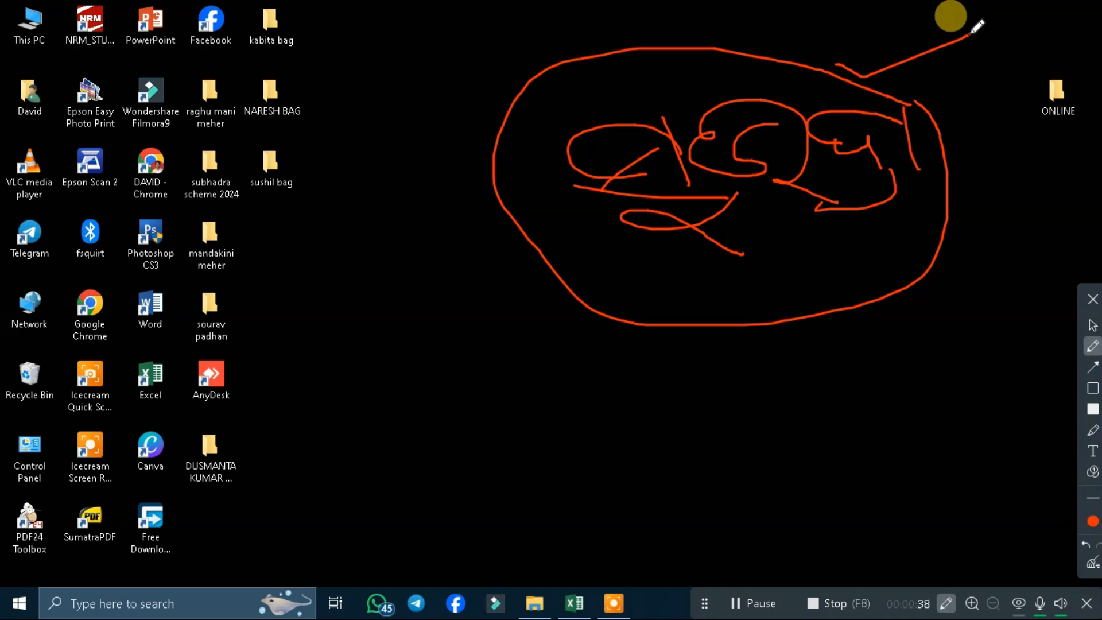
pyautogui.moveTo(430, 282); pyautogui.dragTo(371, 343)
pyautogui.moveTo(463, 296)
pyautogui.mouseDown()
pyautogui.moveTo(505, 305)
pyautogui.moveTo(582, 359)
pyautogui.mouseUp()
pyautogui.moveTo(637, 315)
pyautogui.mouseDown()
pyautogui.moveTo(425, 458)
pyautogui.moveTo(485, 198)
pyautogui.mouseUp()
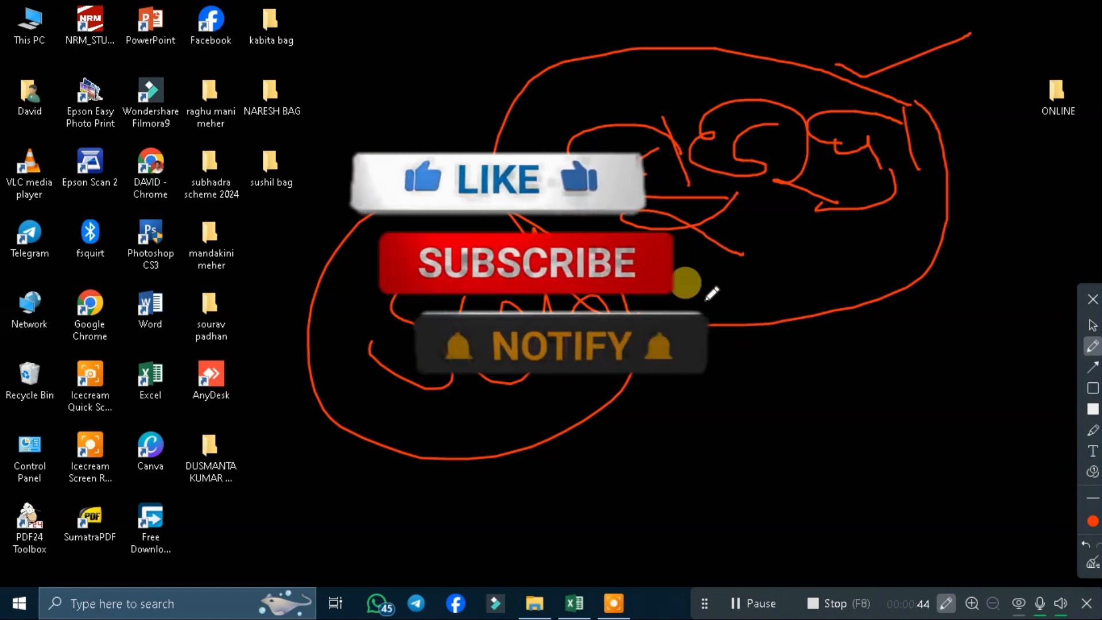
pyautogui.press('Escape')
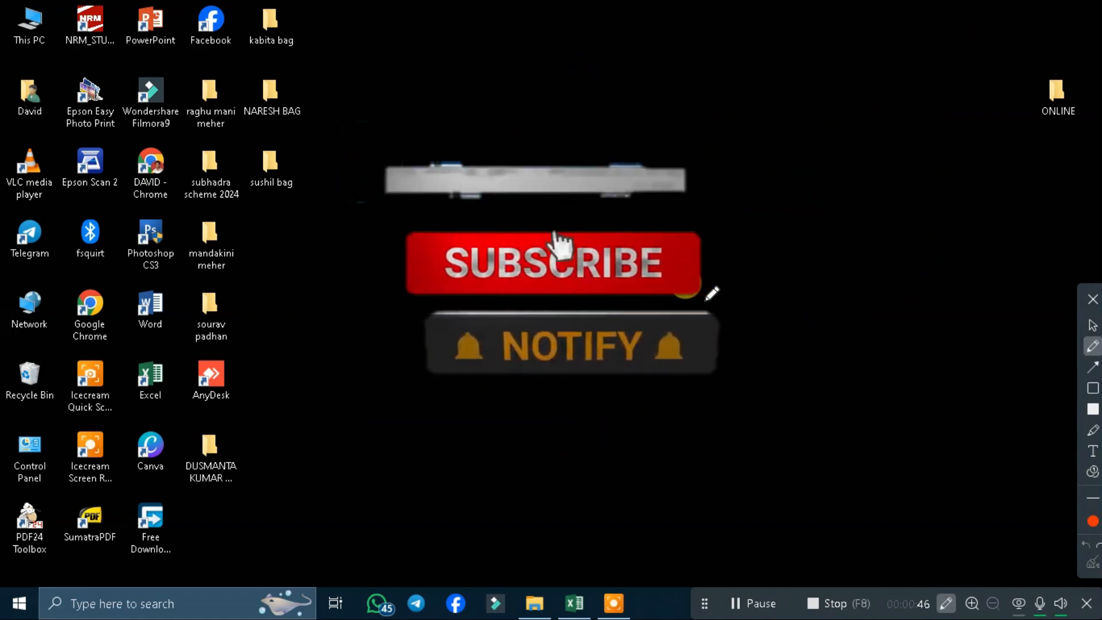
pyautogui.press('Escape')
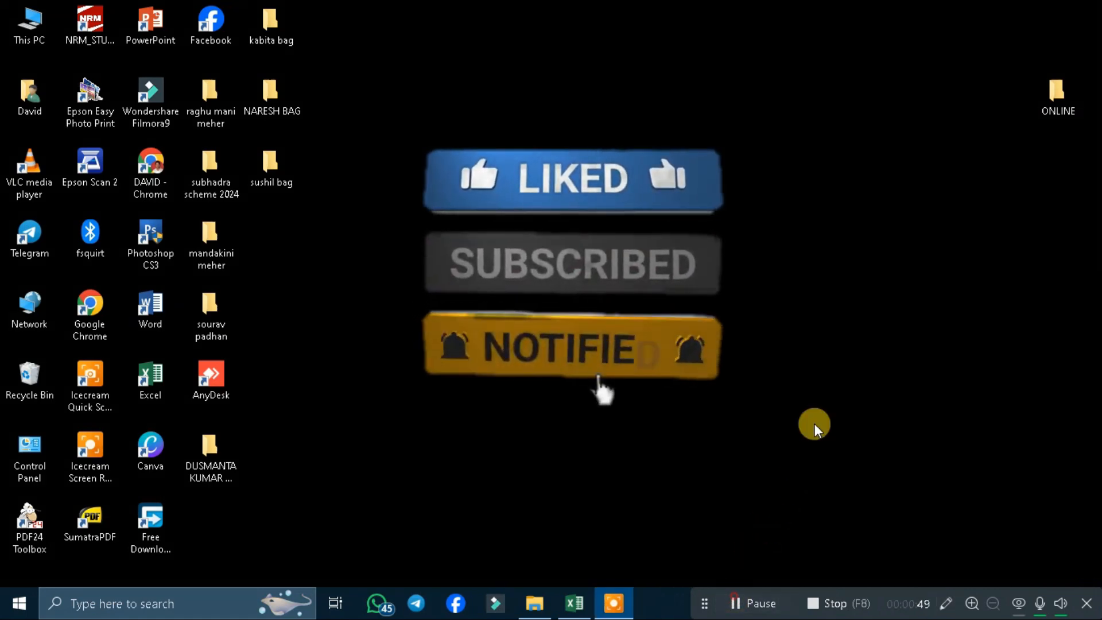
# Step: Open the SUBHADRA YOJANA shortcut from the DIGIAL SERVICE folder inside the desktop's ONLINE folder and go to CSC Login
pyautogui.doubleClick(1049, 111)
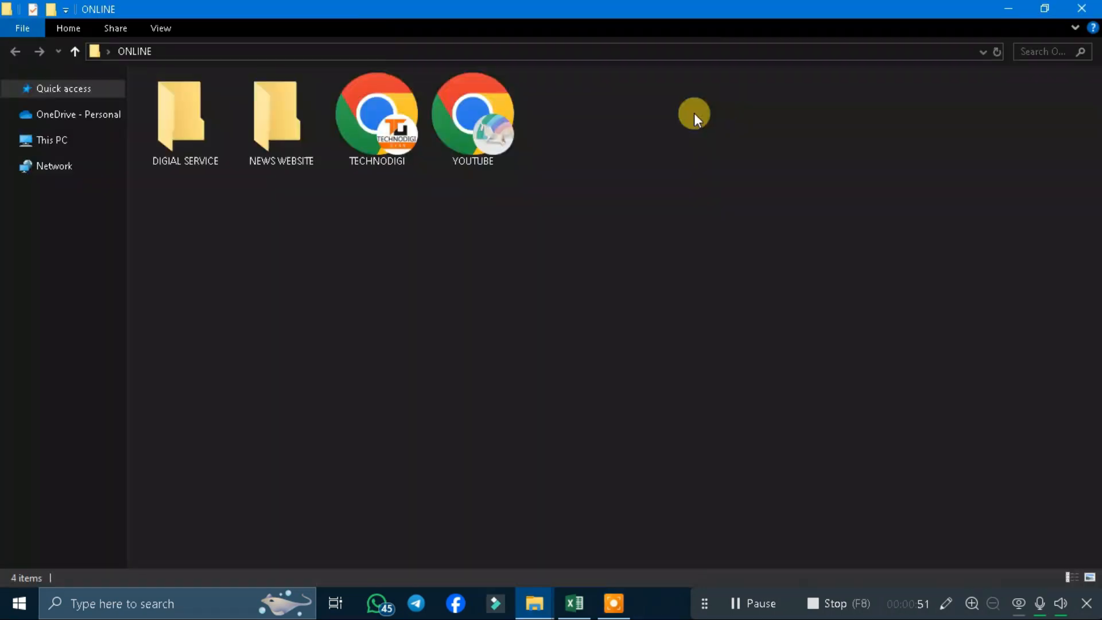
pyautogui.doubleClick(181, 107)
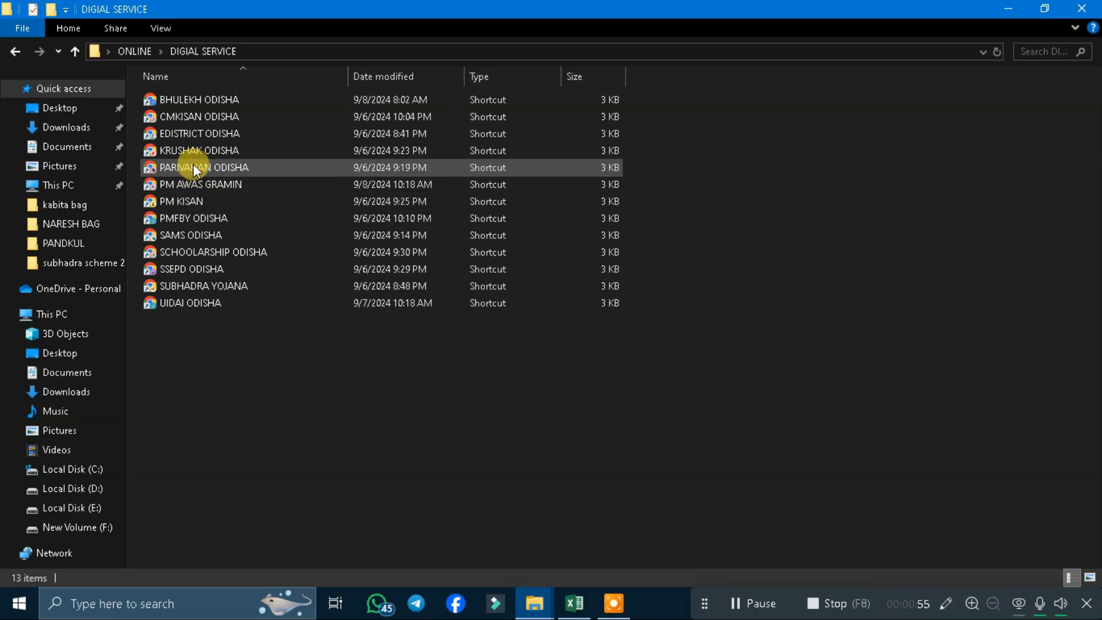
pyautogui.doubleClick(191, 285)
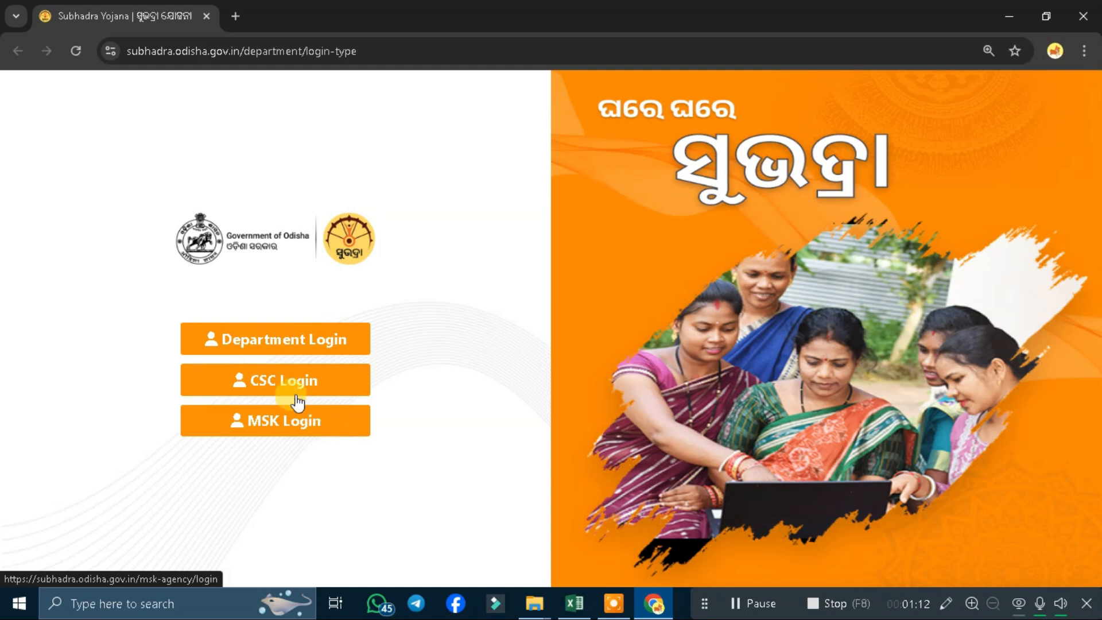
pyautogui.click(291, 381)
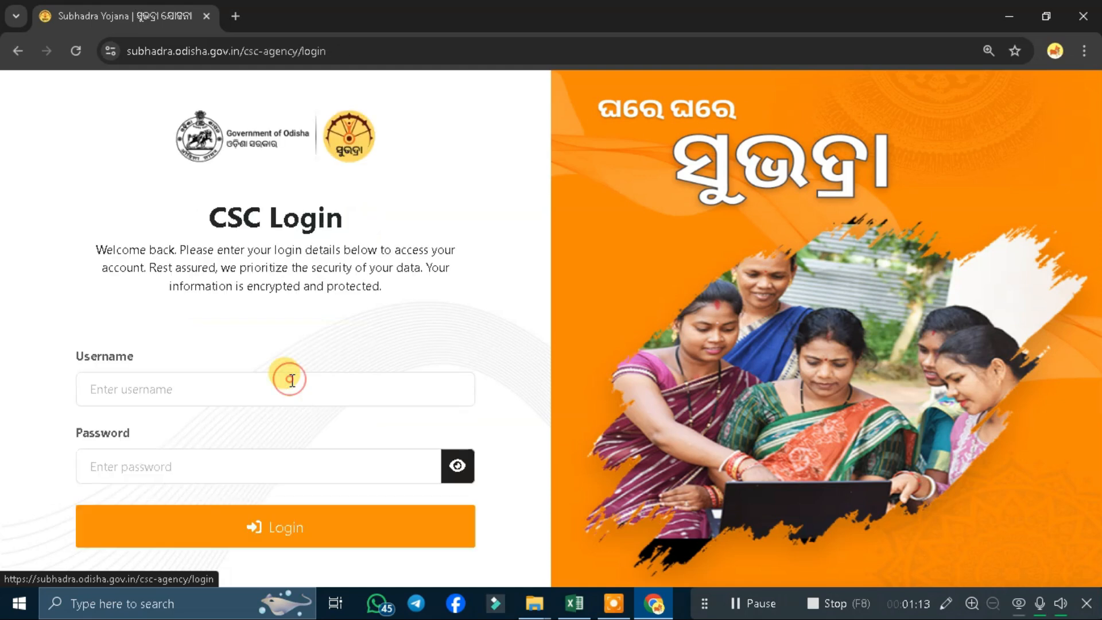
# Step: Try to log in on the CSC Login form with the account username and password
pyautogui.click(251, 386)
pyautogui.click(241, 428)
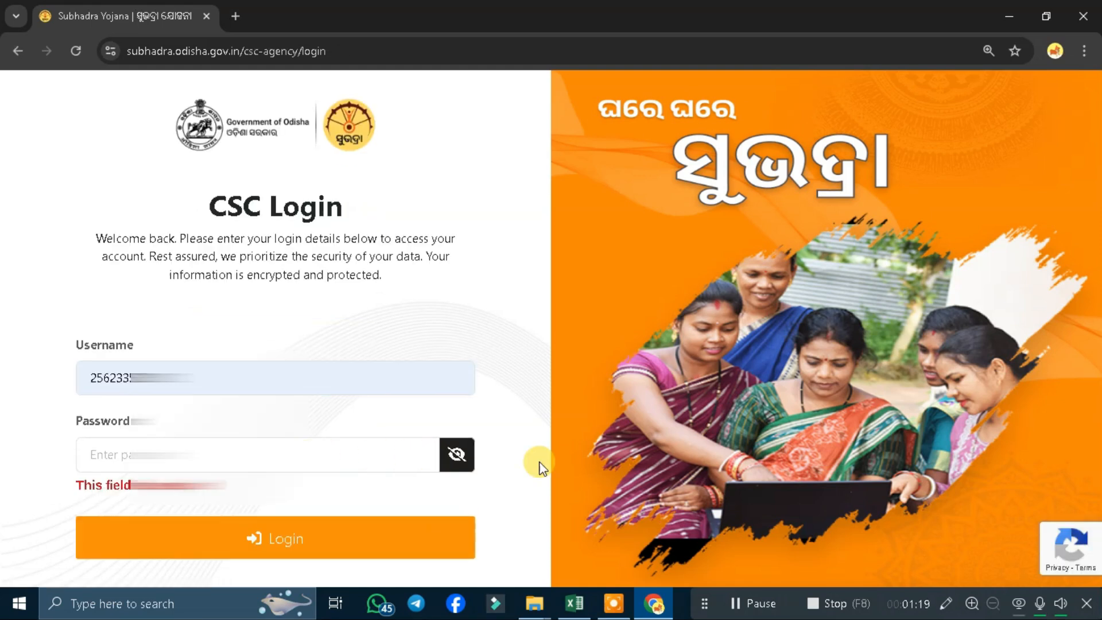
pyautogui.click(762, 597)
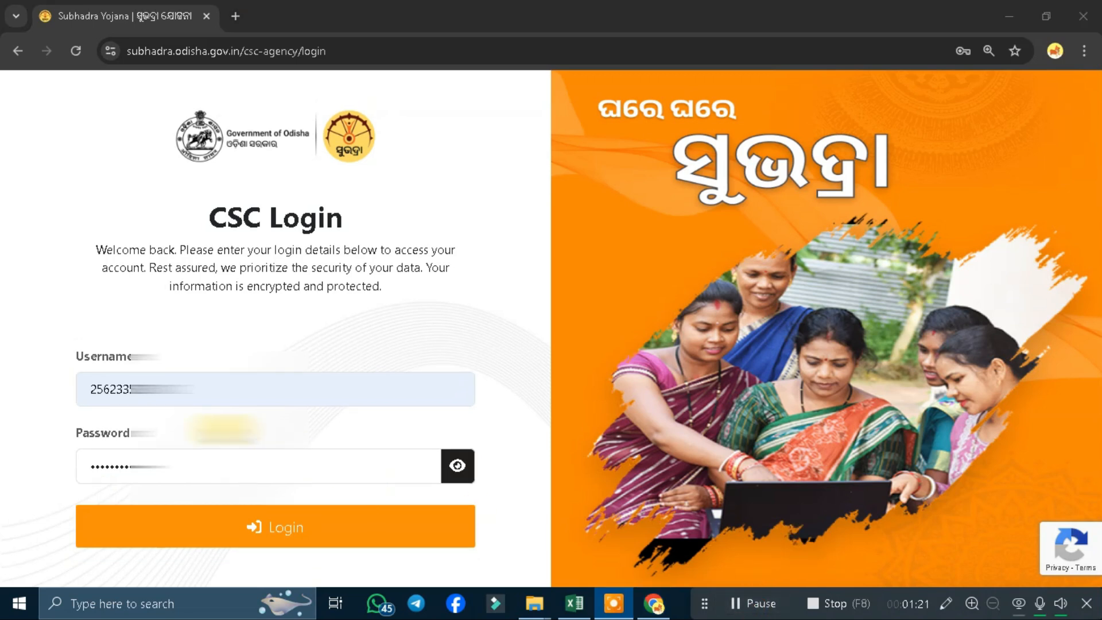
pyautogui.click(264, 519)
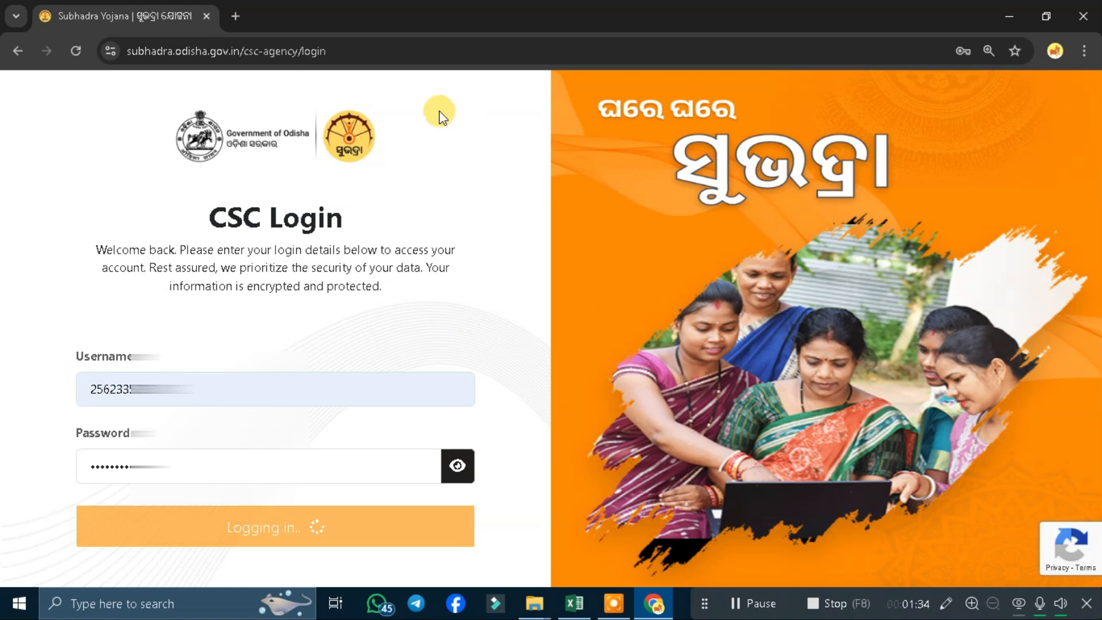
# Step: Remove "-agency" from the page address and load subhadra.odisha.gov.in/csc/login
pyautogui.click(237, 50)
pyautogui.moveTo(237, 50); pyautogui.dragTo(351, 43)
pyautogui.click(376, 43)
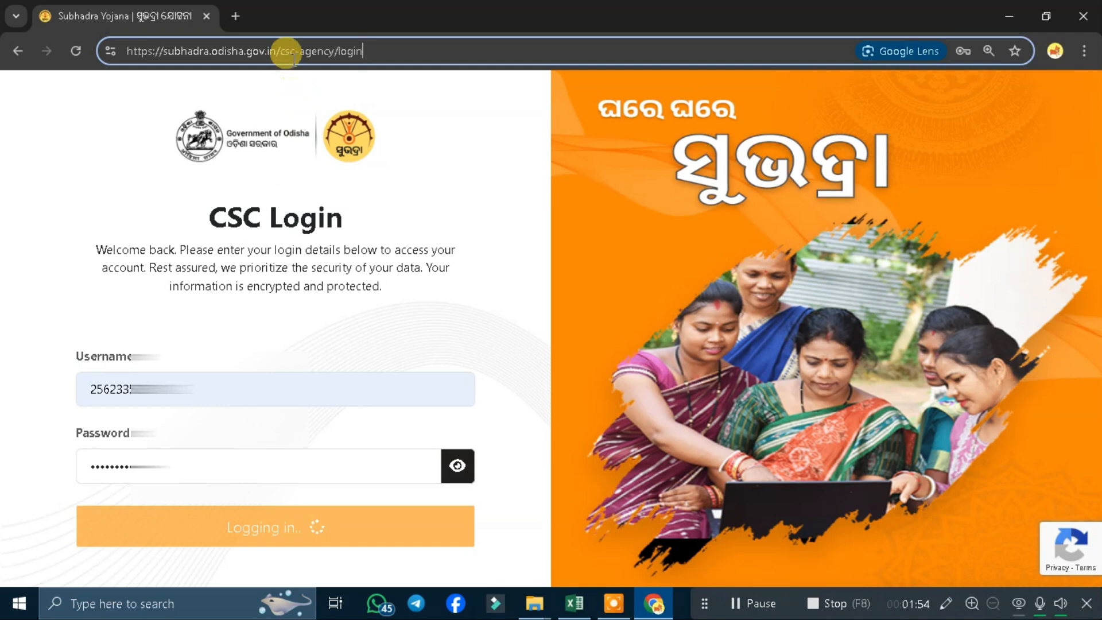
pyautogui.moveTo(294, 50); pyautogui.dragTo(334, 57)
pyautogui.press('BackSpace')
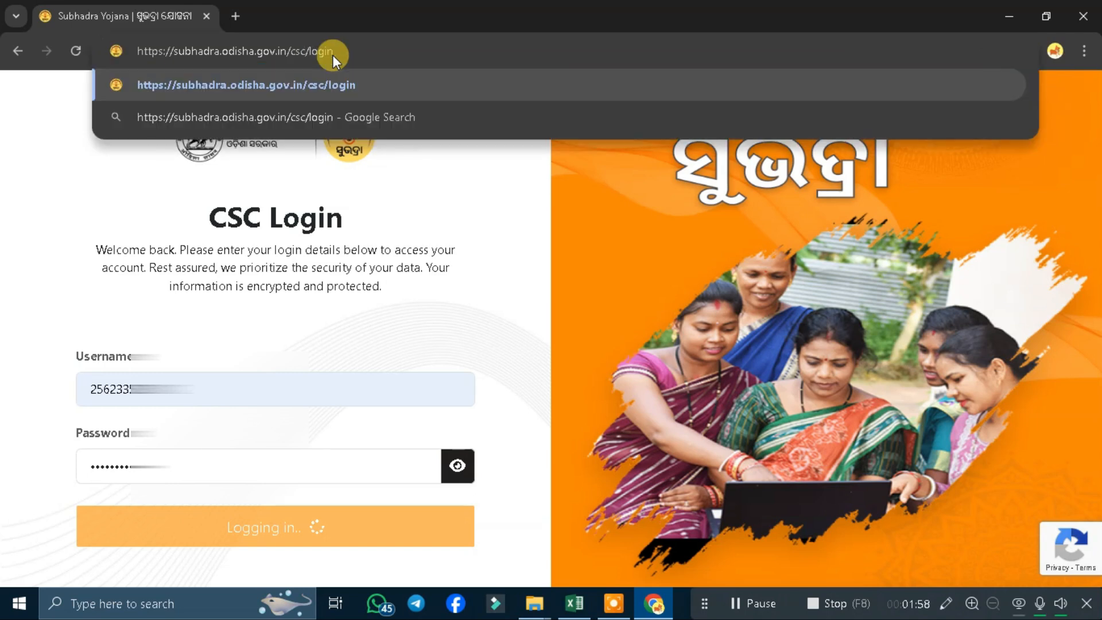
pyautogui.press('Return')
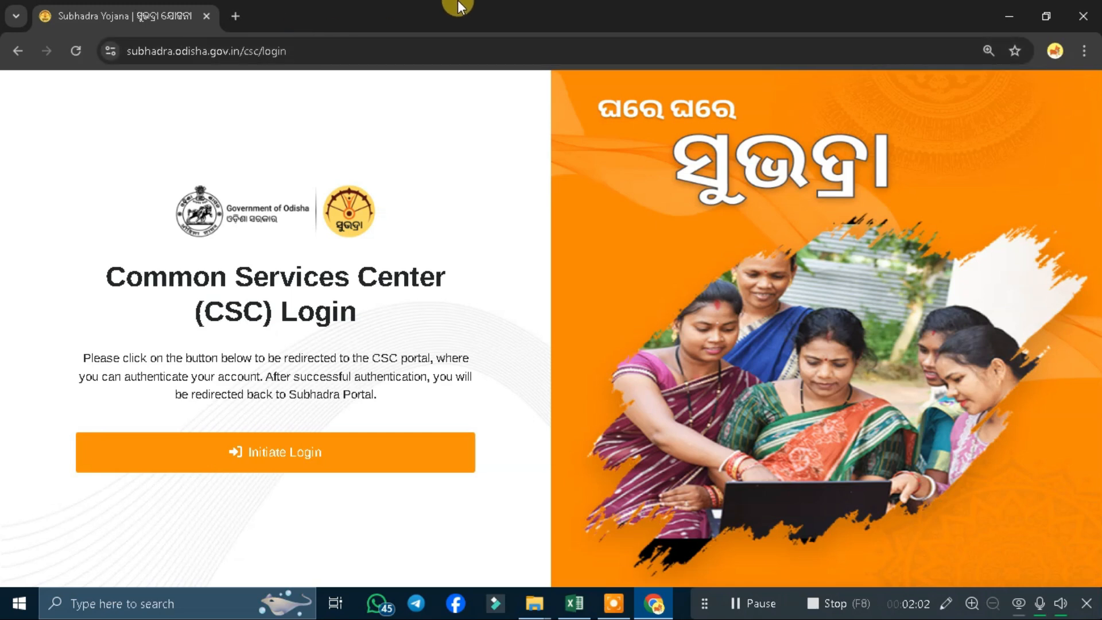
# Step: Initiate the CSC login and sign in to Digital Seva Connect with the username, account password and captcha code
pyautogui.click(294, 466)
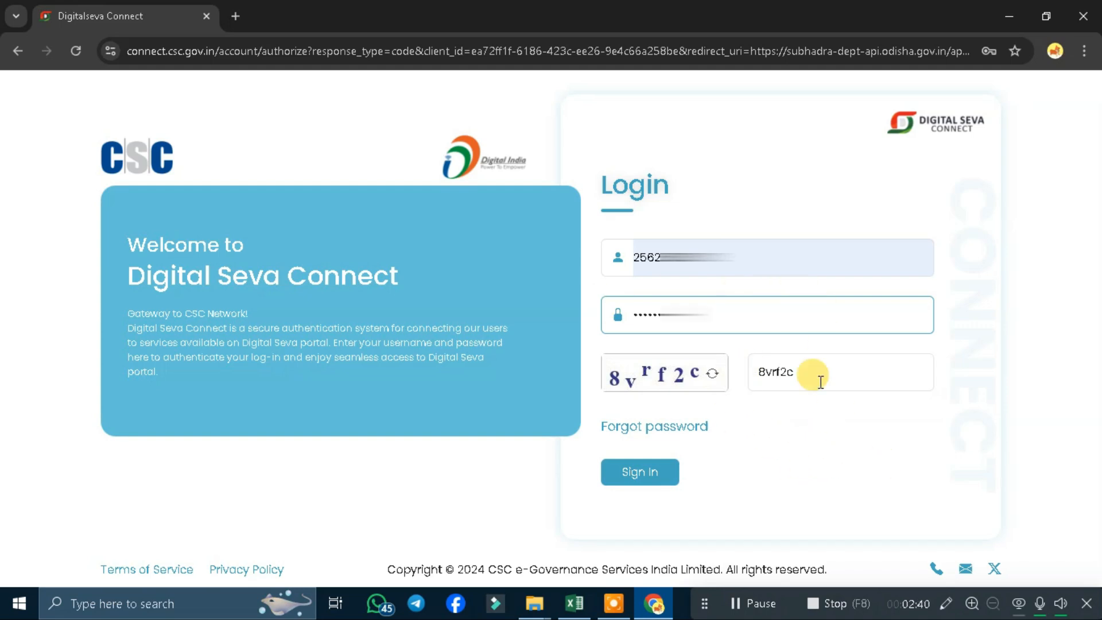
pyautogui.click(662, 473)
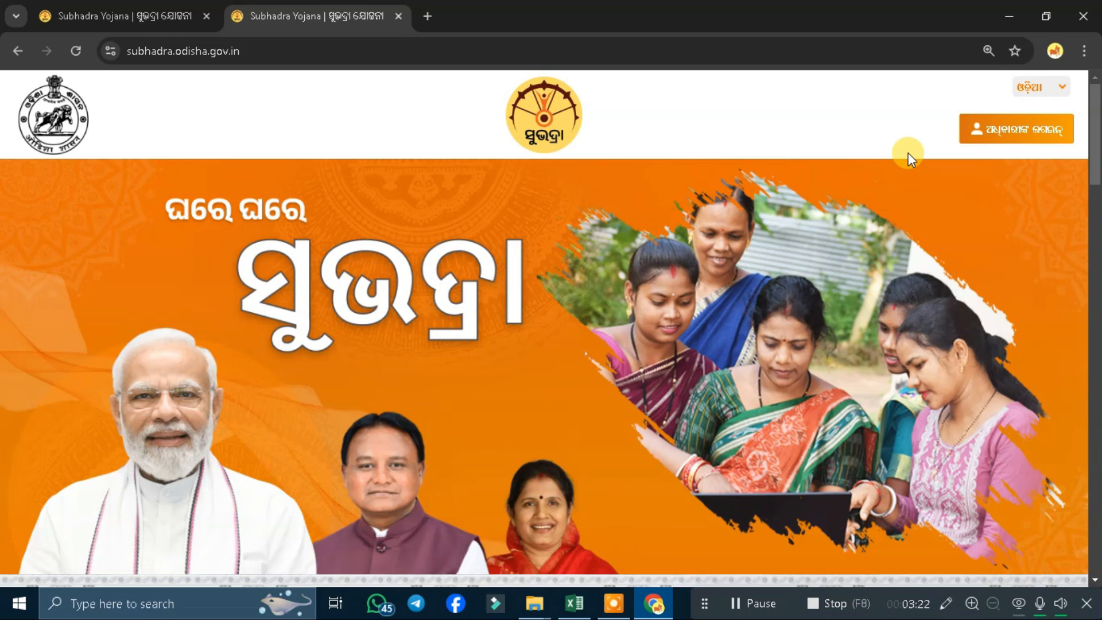
# Step: Open the MSK Login form from the Subhadra homepage's official login and fill in the saved username
pyautogui.click(1006, 122)
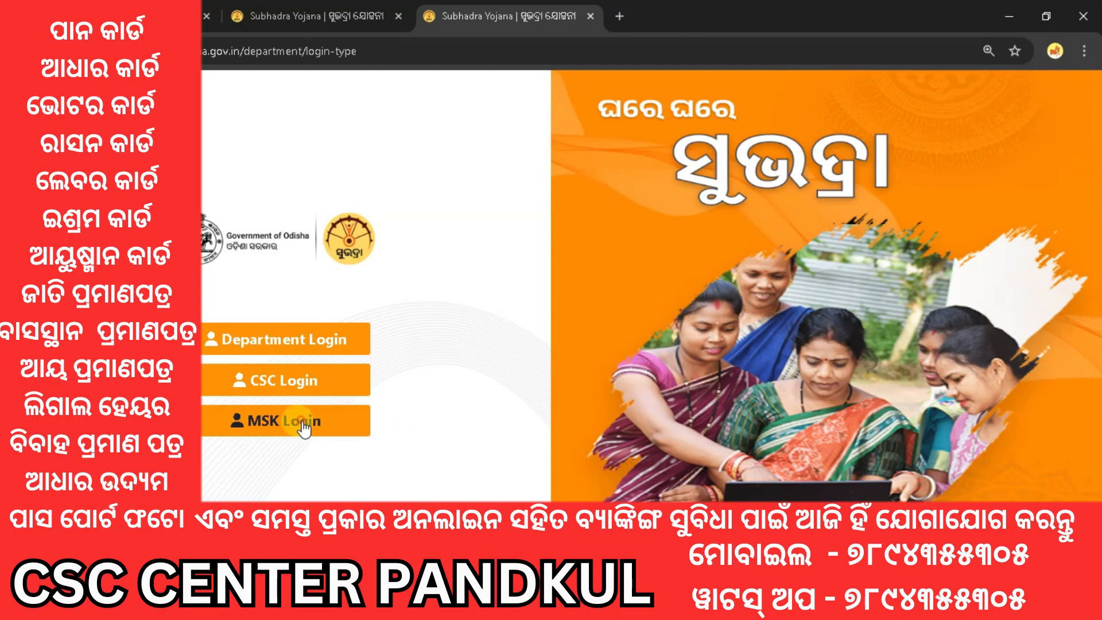
pyautogui.click(298, 418)
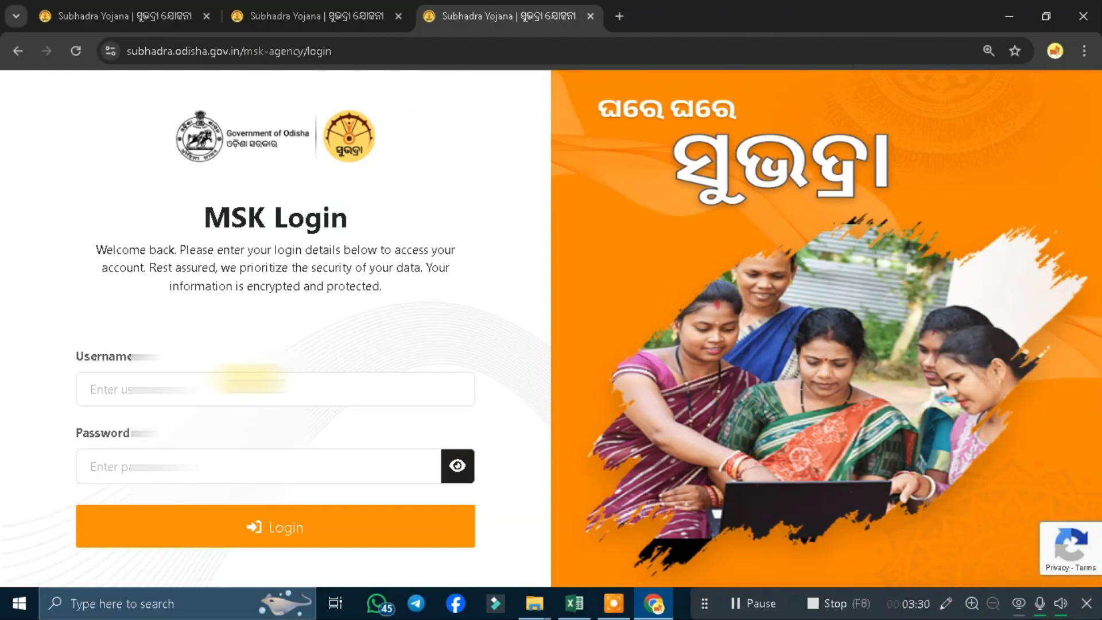
pyautogui.click(252, 388)
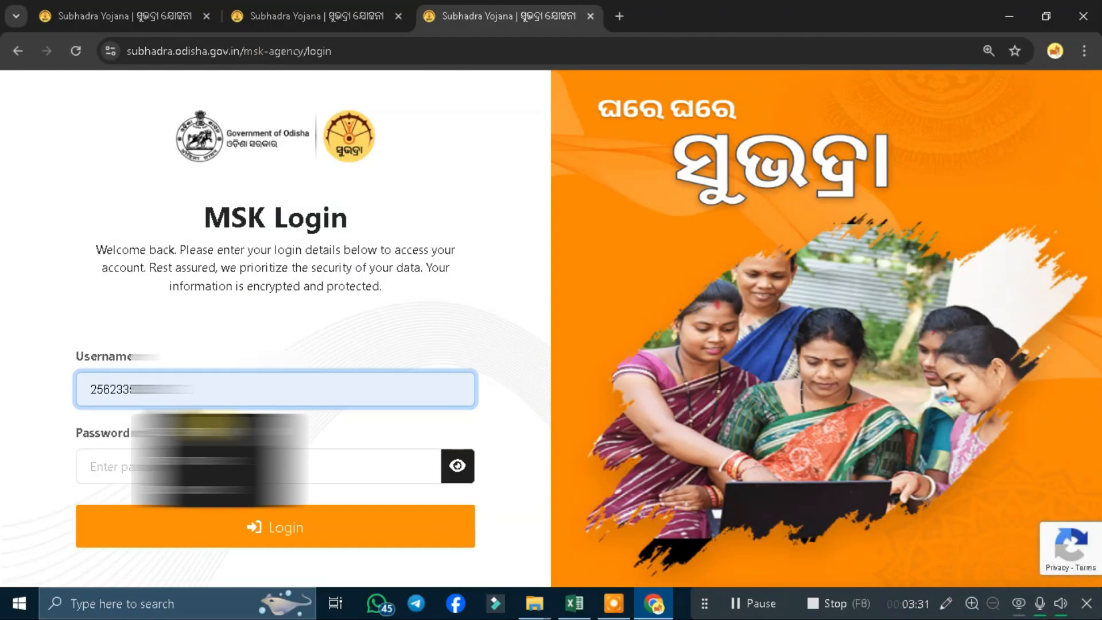
pyautogui.click(253, 456)
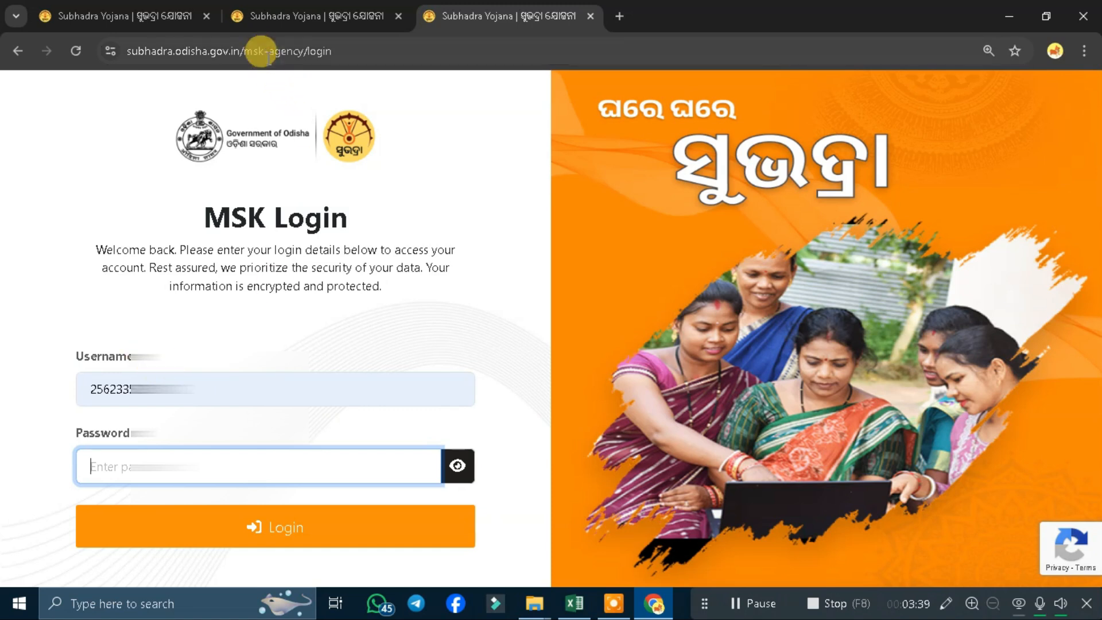
# Step: Remove "-agency" from the MSK page address and load subhadra.odisha.gov.in/msk/login
pyautogui.moveTo(264, 50); pyautogui.dragTo(303, 50)
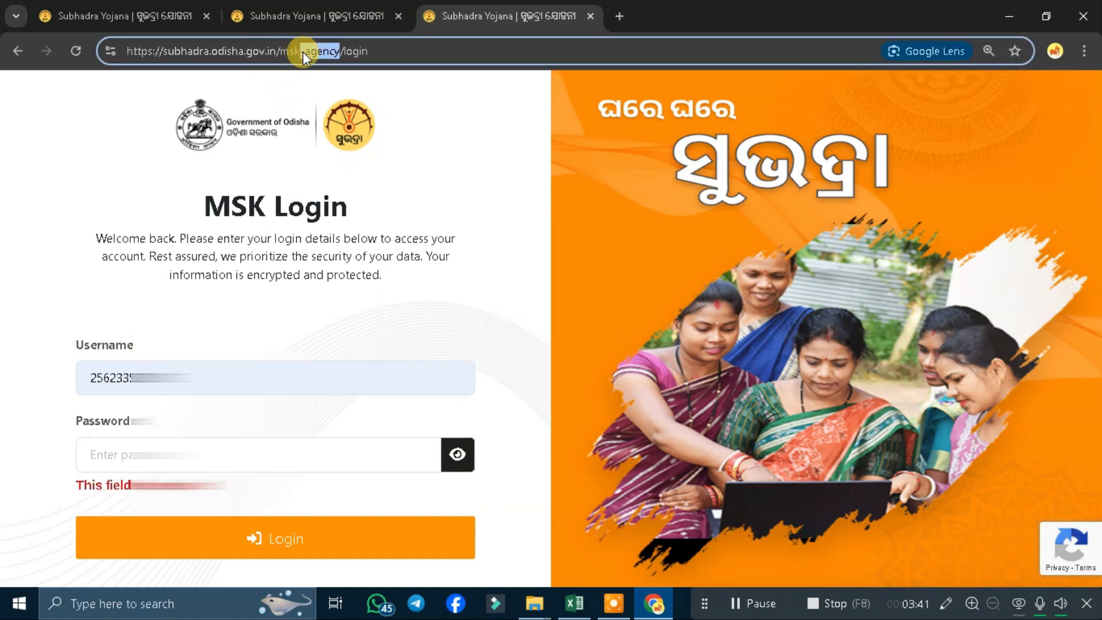
pyautogui.press('BackSpace')
pyautogui.press('Return')
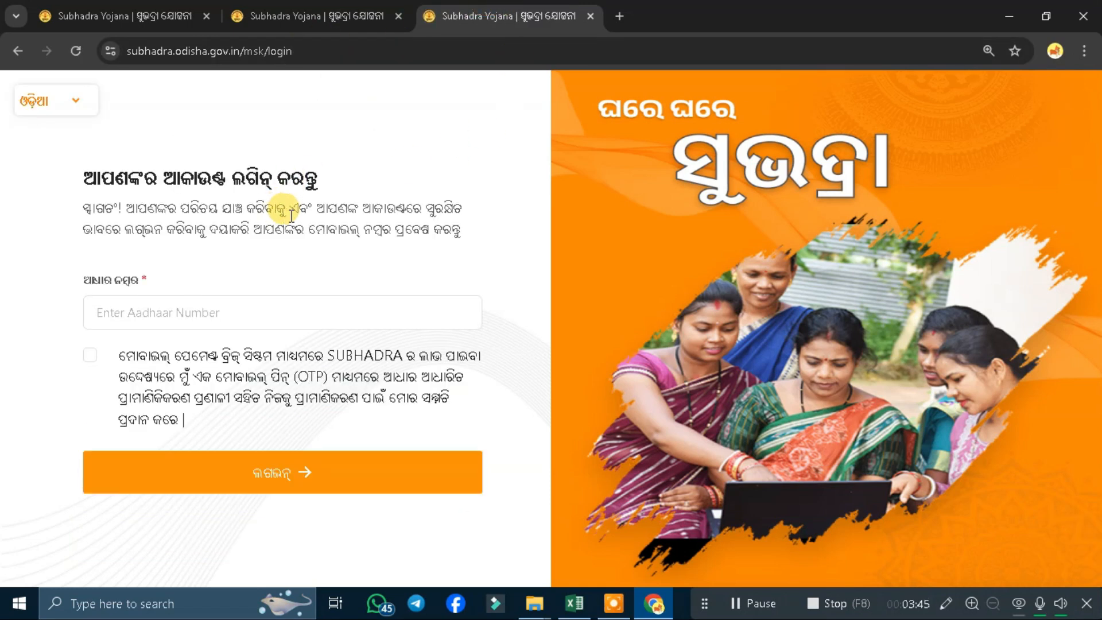
# Step: Try to fill in the Aadhaar number on the MSK login form from the saved suggestion
pyautogui.click(357, 312)
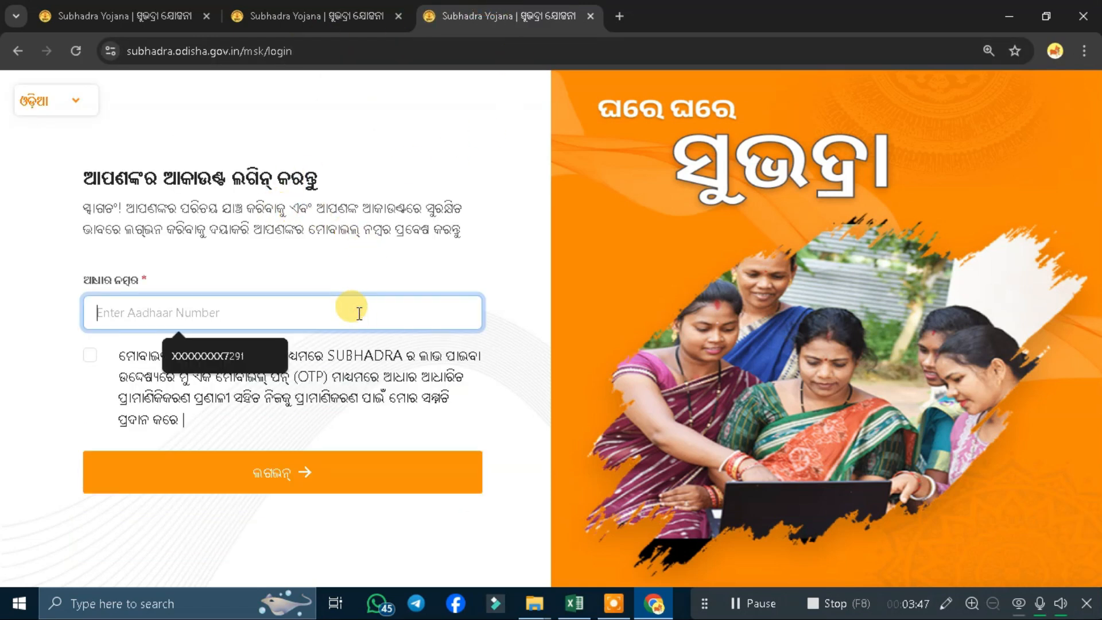
pyautogui.click(258, 353)
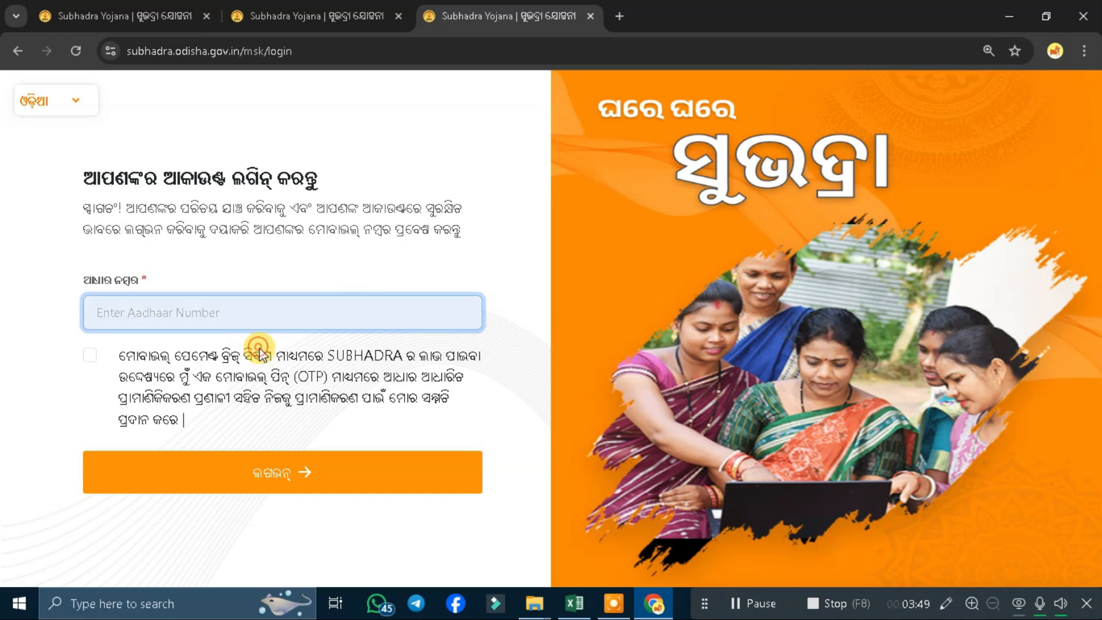
pyautogui.click(275, 299)
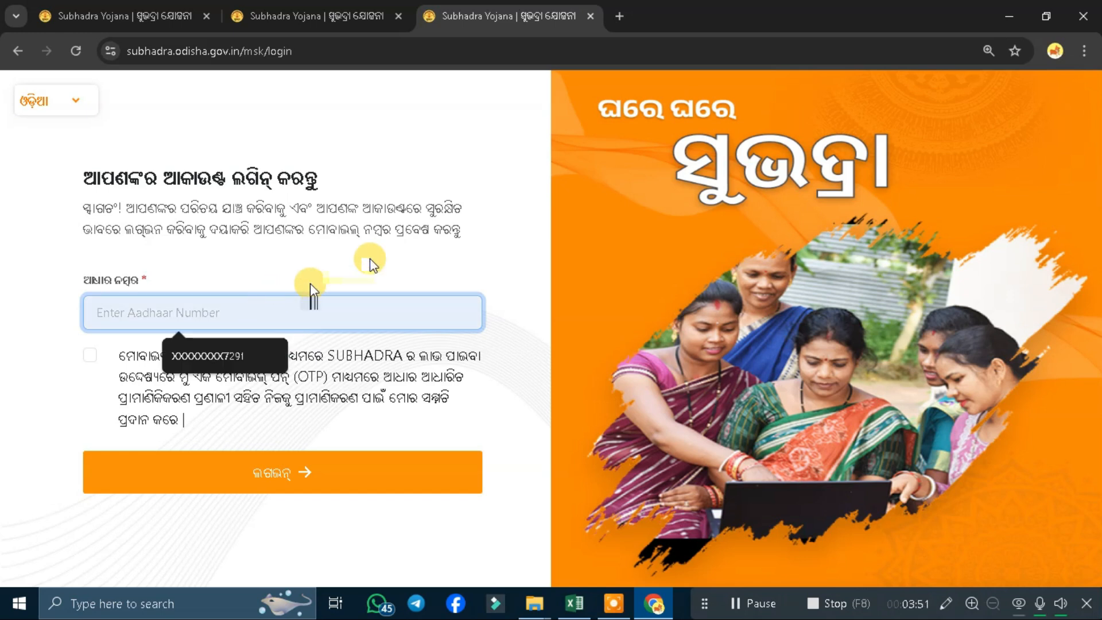
pyautogui.doubleClick(316, 229)
pyautogui.click(402, 232)
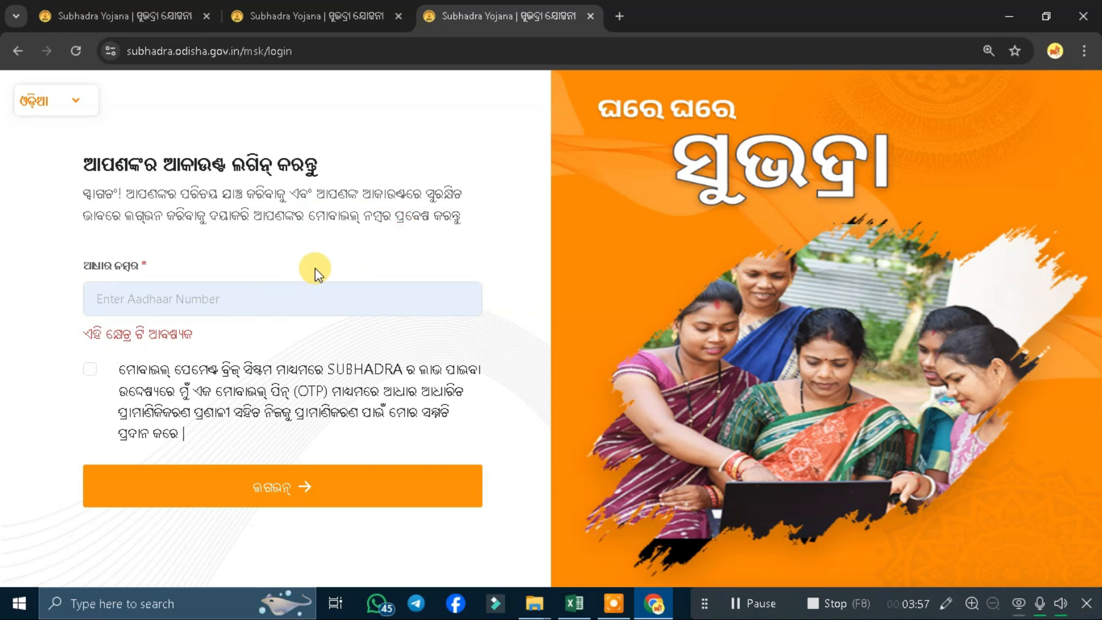
# Step: Cover the MSK login form with a filled white rectangle using the screen annotation tools
pyautogui.click(946, 603)
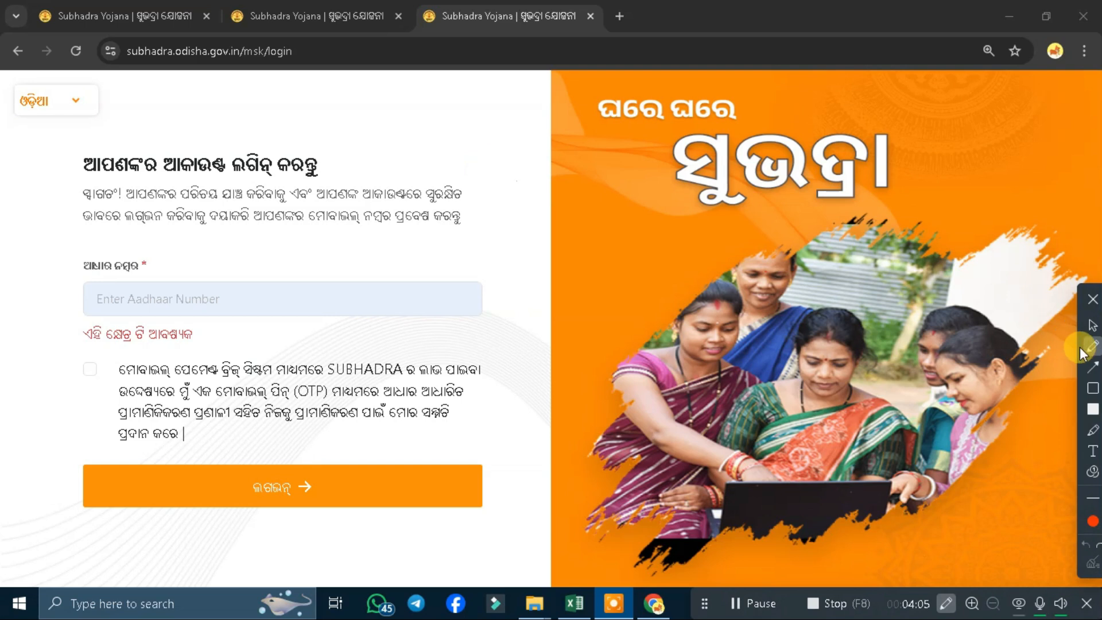
pyautogui.click(1092, 520)
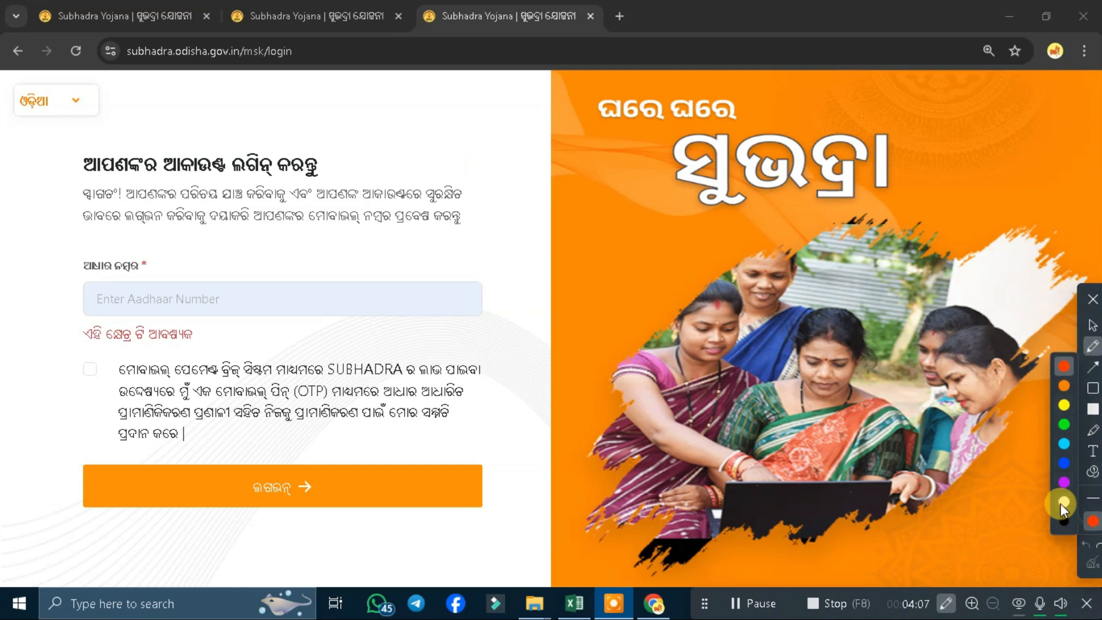
pyautogui.click(1064, 502)
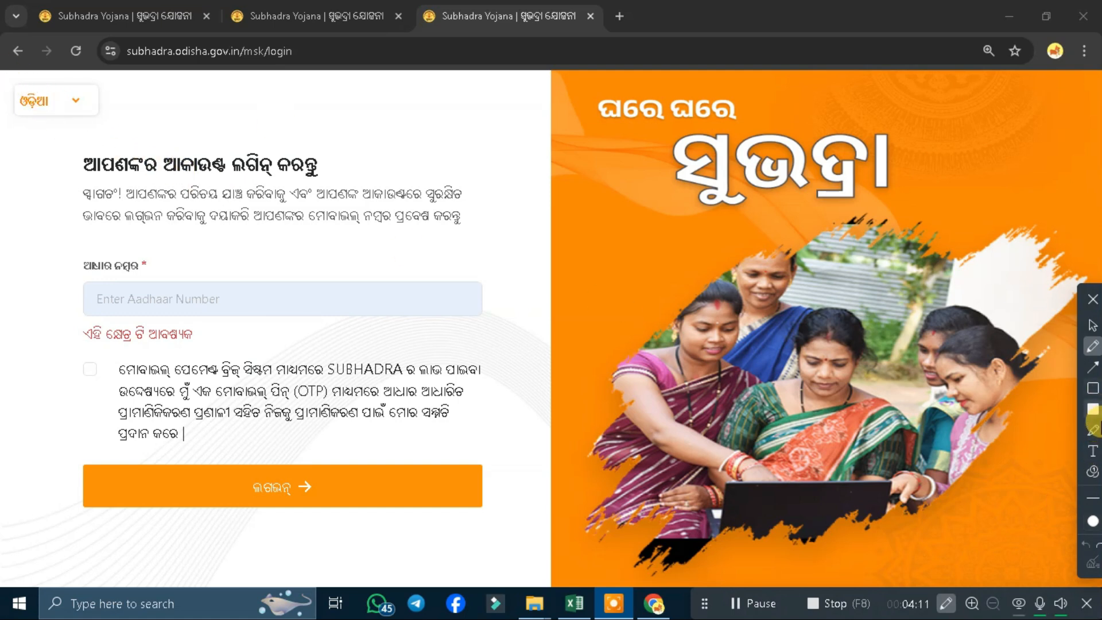
pyautogui.click(1090, 413)
pyautogui.moveTo(6, 84)
pyautogui.mouseDown()
pyautogui.moveTo(142, 134)
pyautogui.moveTo(492, 597)
pyautogui.moveTo(509, 573)
pyautogui.moveTo(529, 581)
pyautogui.mouseUp()
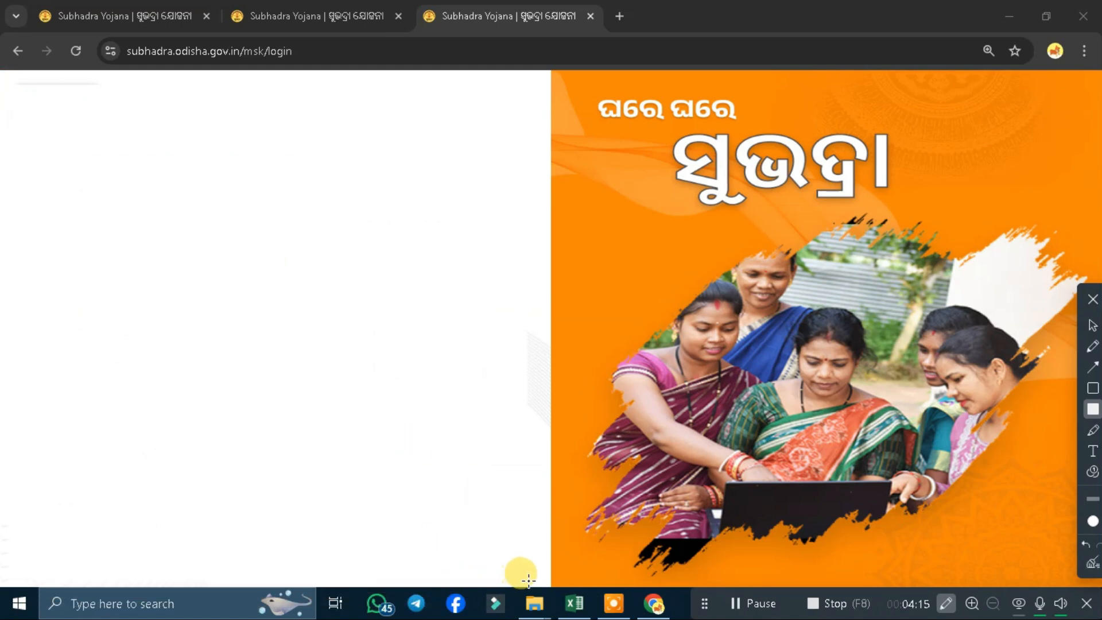
# Step: Set the annotation colour to red and select the pen for writing on the white area
pyautogui.click(1092, 521)
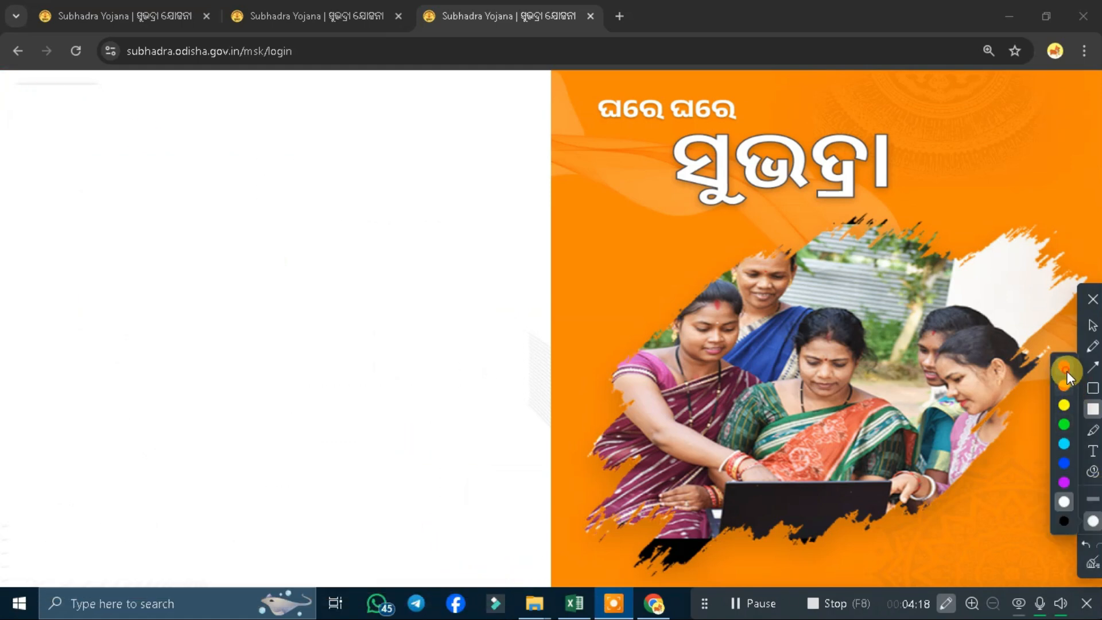
pyautogui.click(1065, 370)
pyautogui.click(1093, 346)
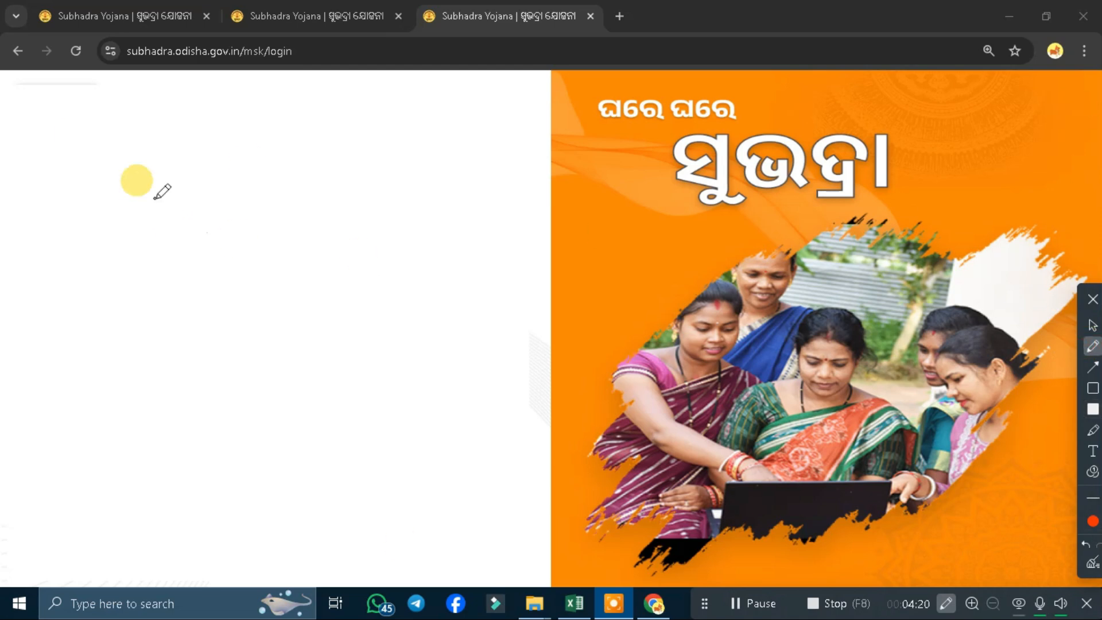